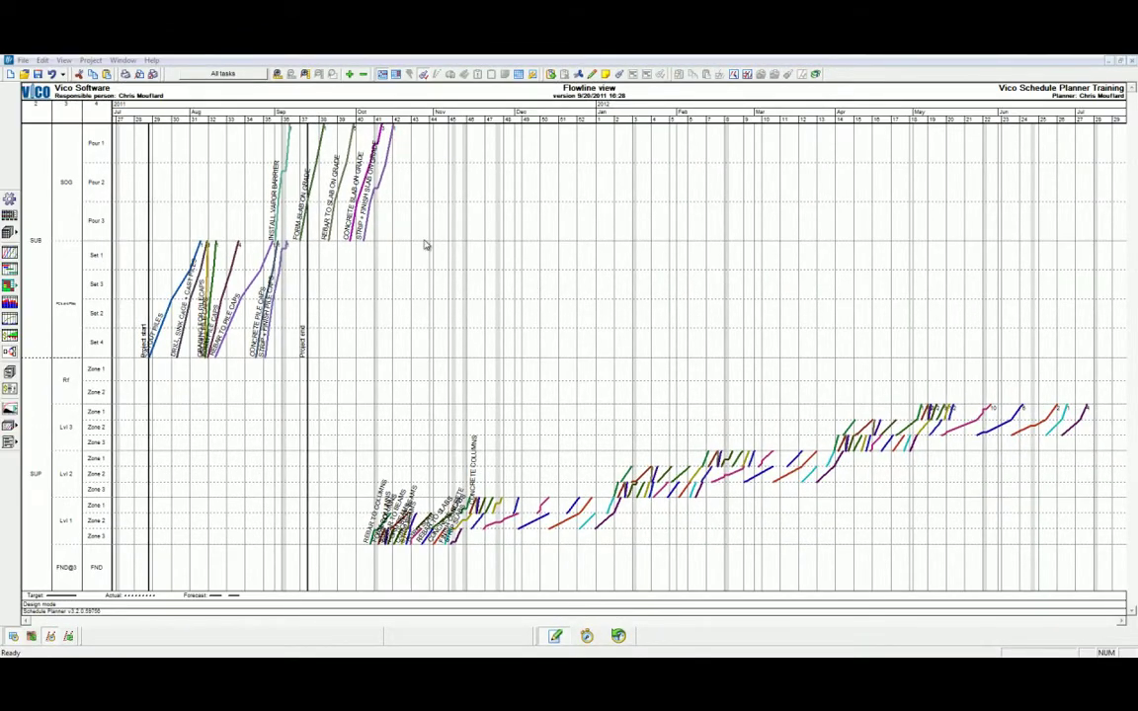
- Filter the flowline view to the Substructure- PCs Piles schedule of the location systems
click(221, 74)
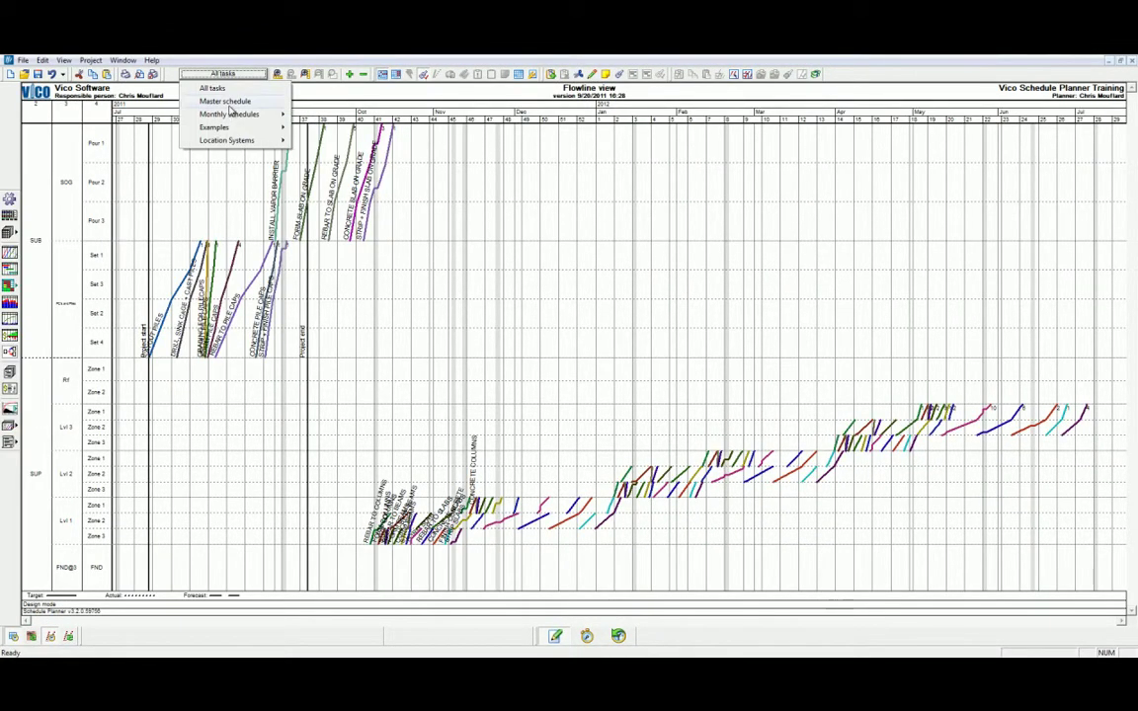
mouse_move(237, 143)
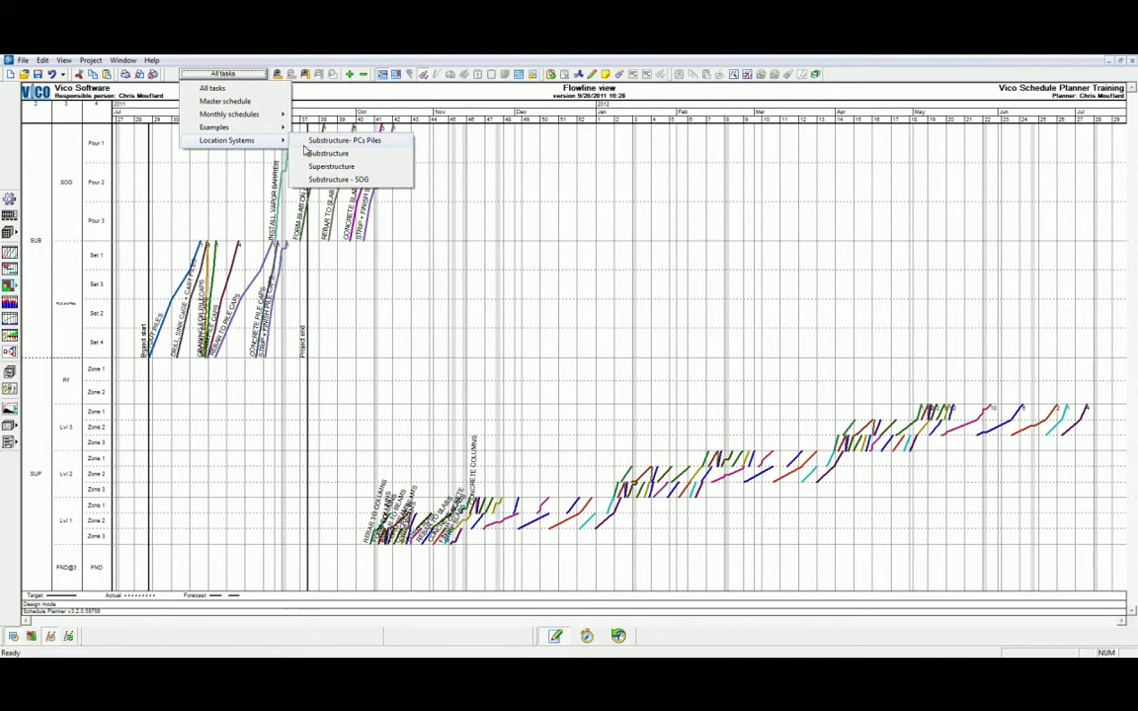
click(316, 139)
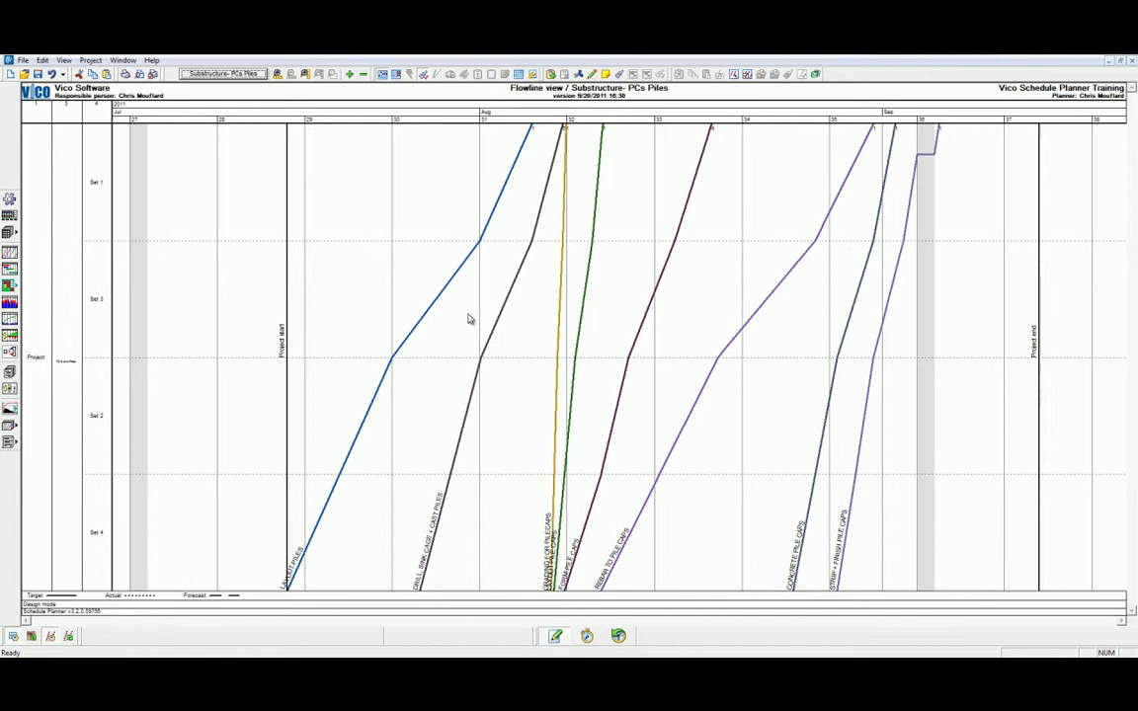
- Open the Layout Piles task for editing and move PC's and Piles Set 1 to the start of its location sequence
click(422, 318)
double_click(444, 330)
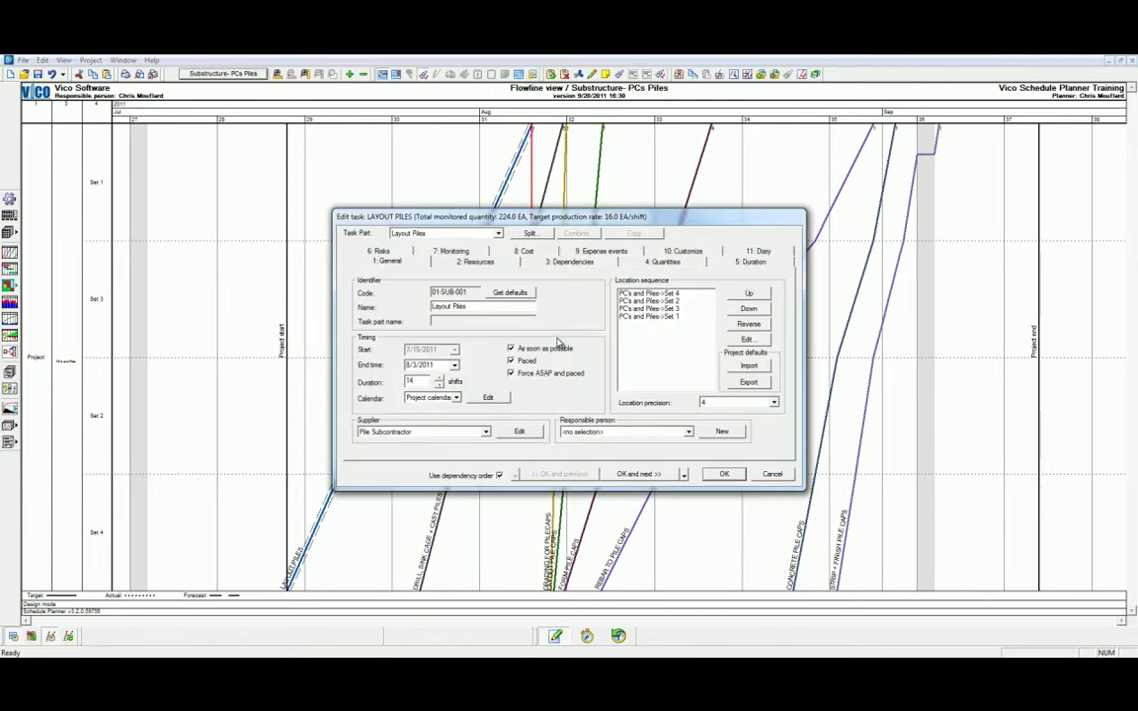
click(633, 317)
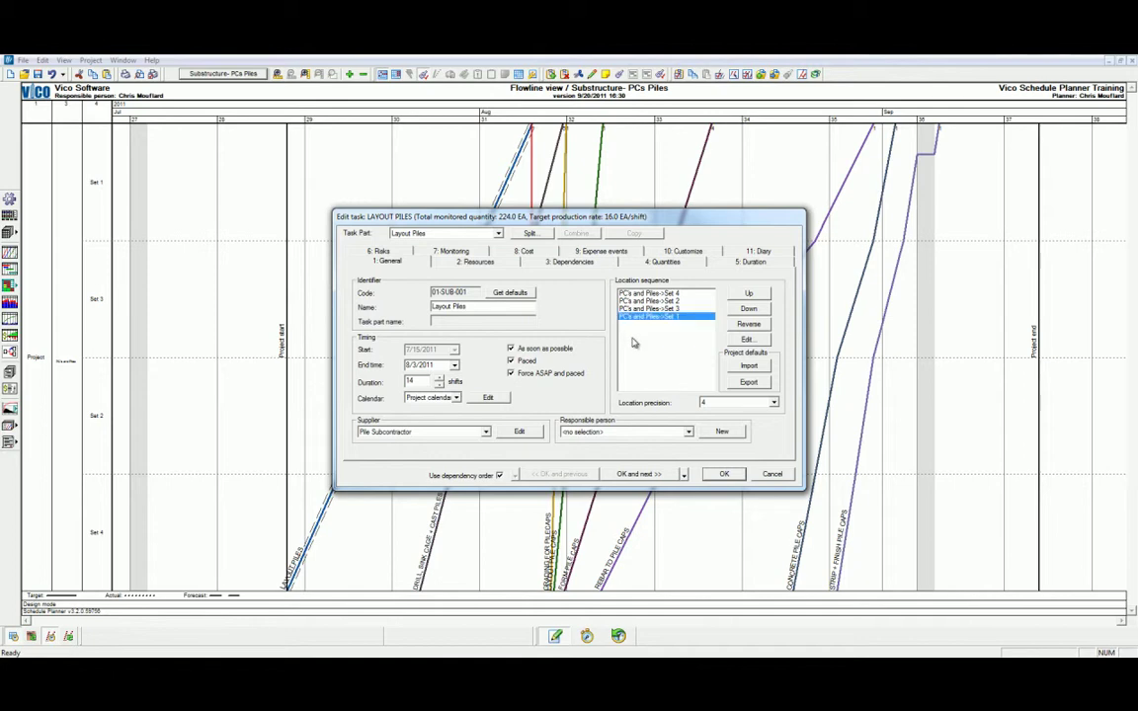
click(738, 295)
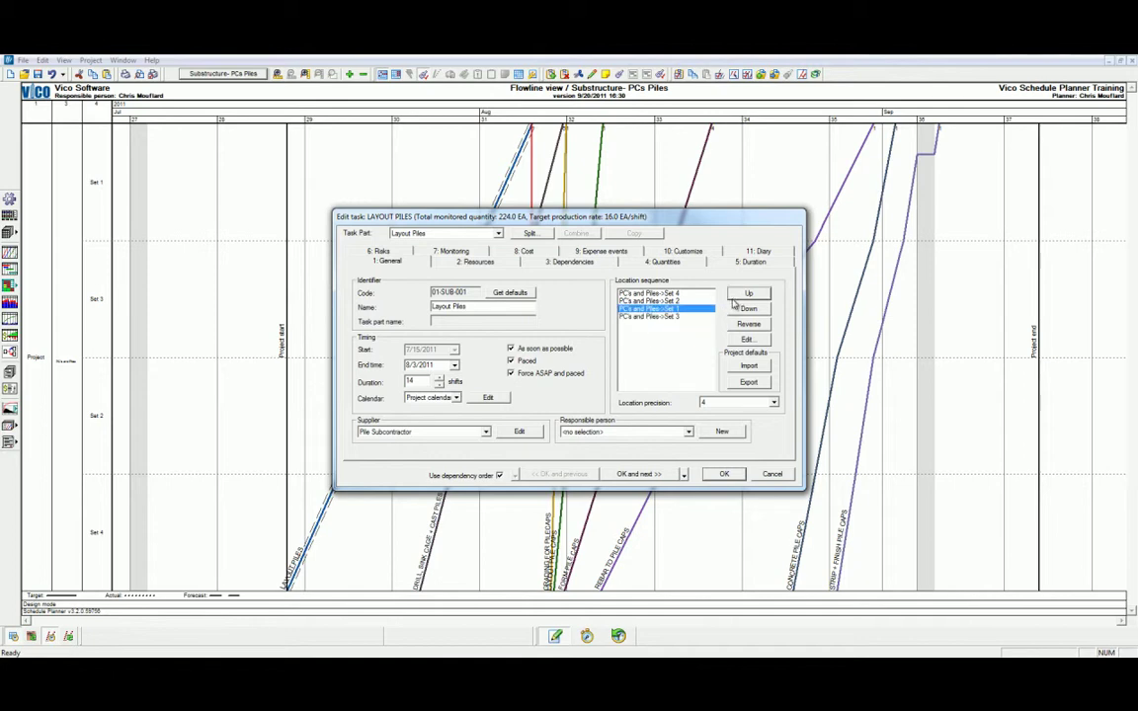
double_click(732, 300)
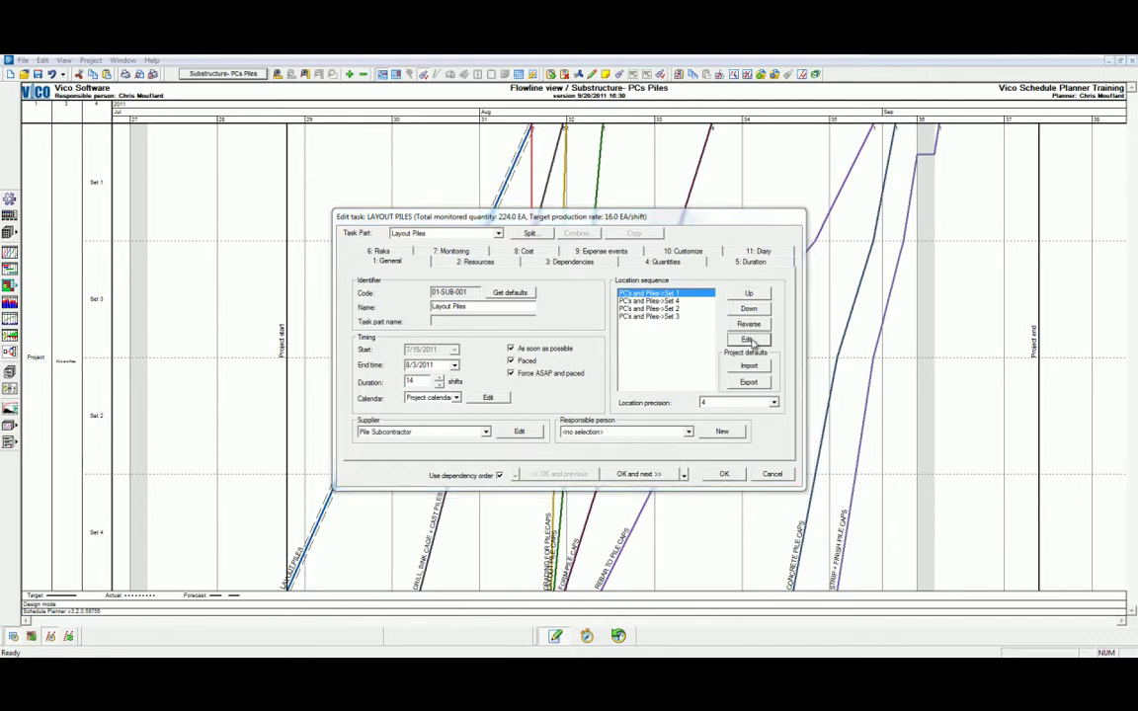
- Edit the Layout Piles task-location sequence to run Set 1, Set 2, Set 3, Set 4 and accept the task changes
click(747, 339)
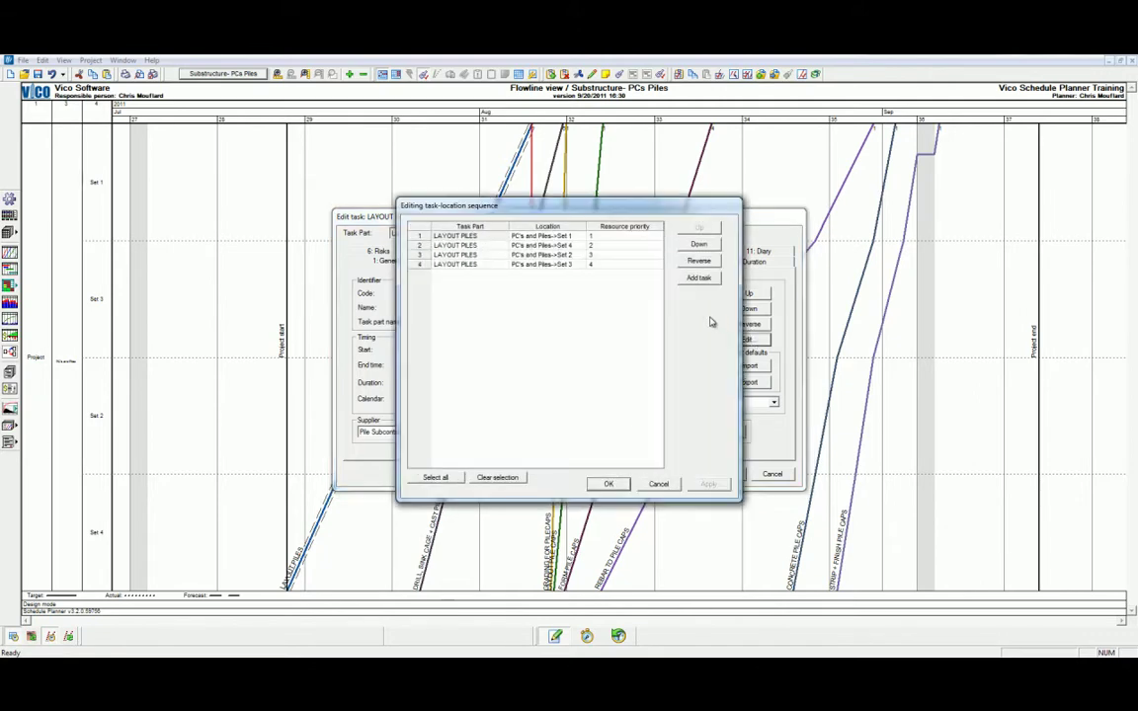
click(581, 254)
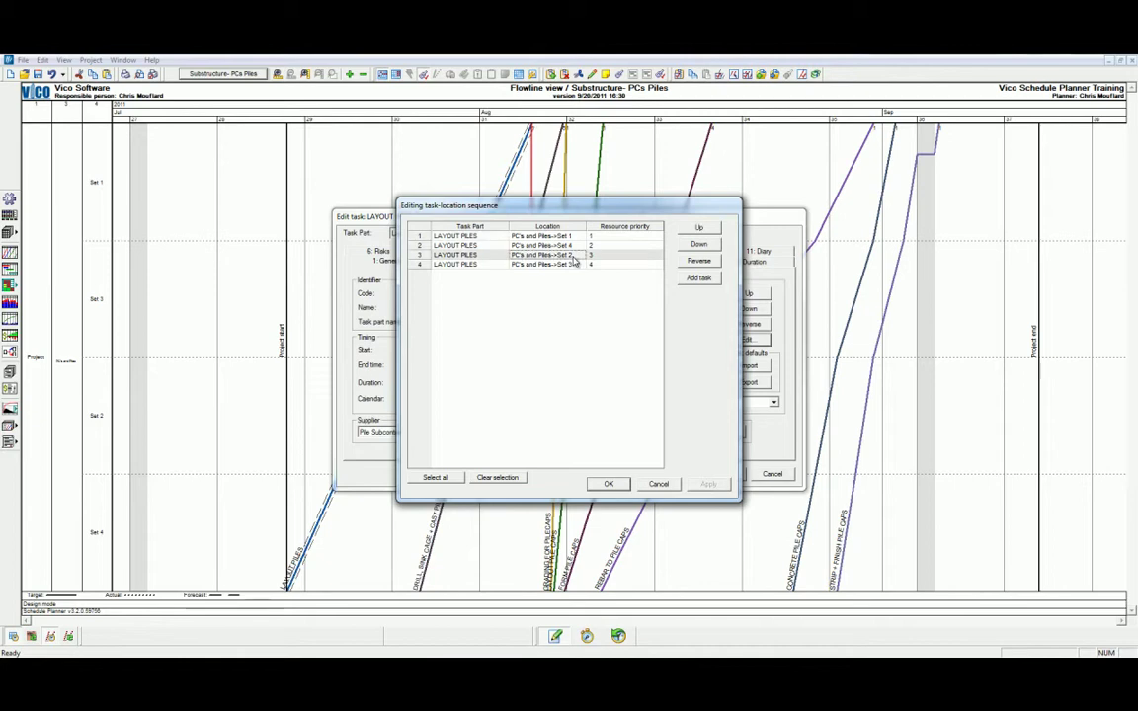
click(695, 230)
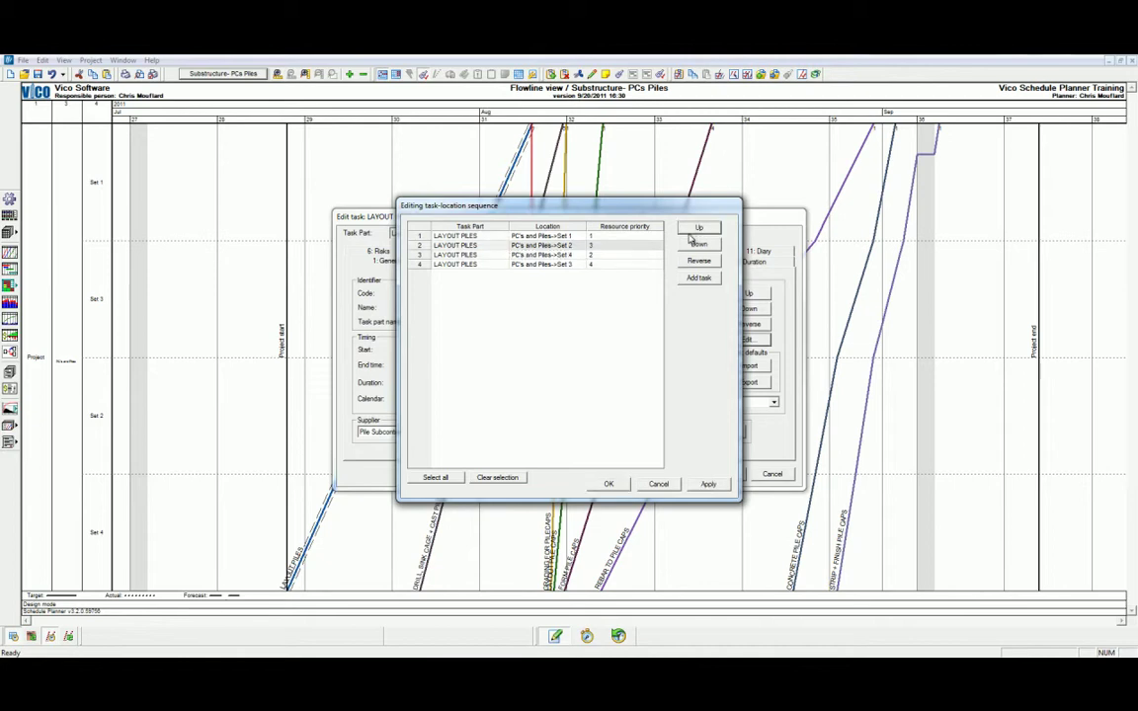
click(608, 483)
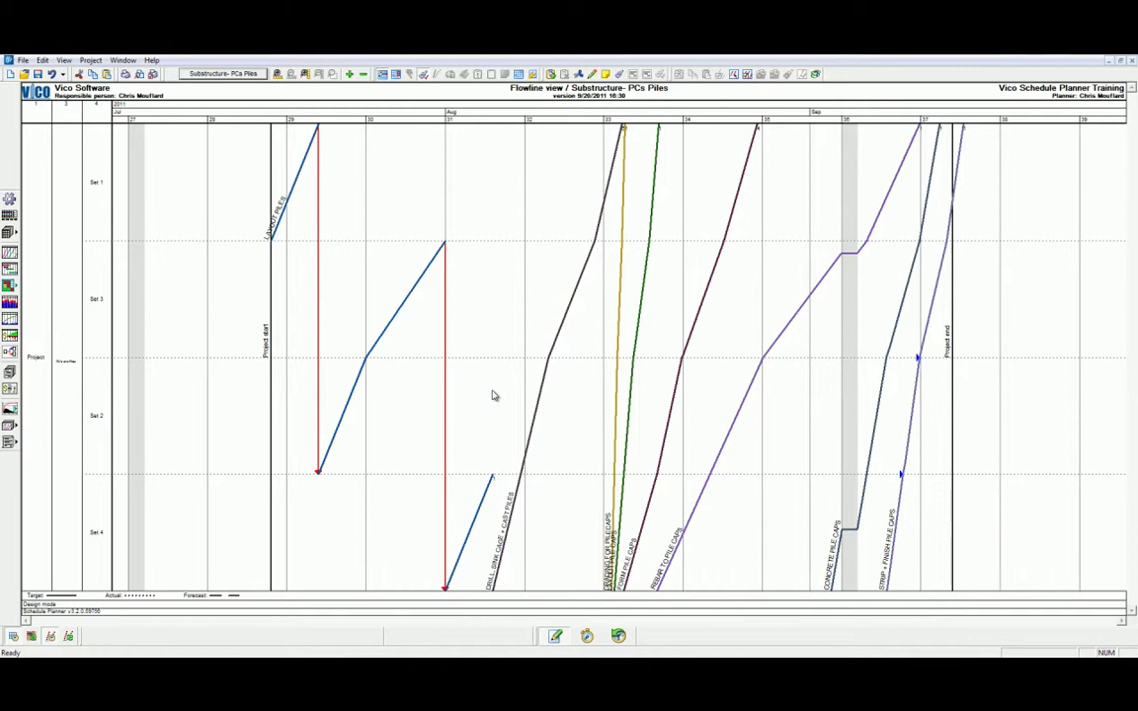
- In the location display order, move Set 2 above Set 3 and bring Set 4 to the top of the list
right_click(111, 378)
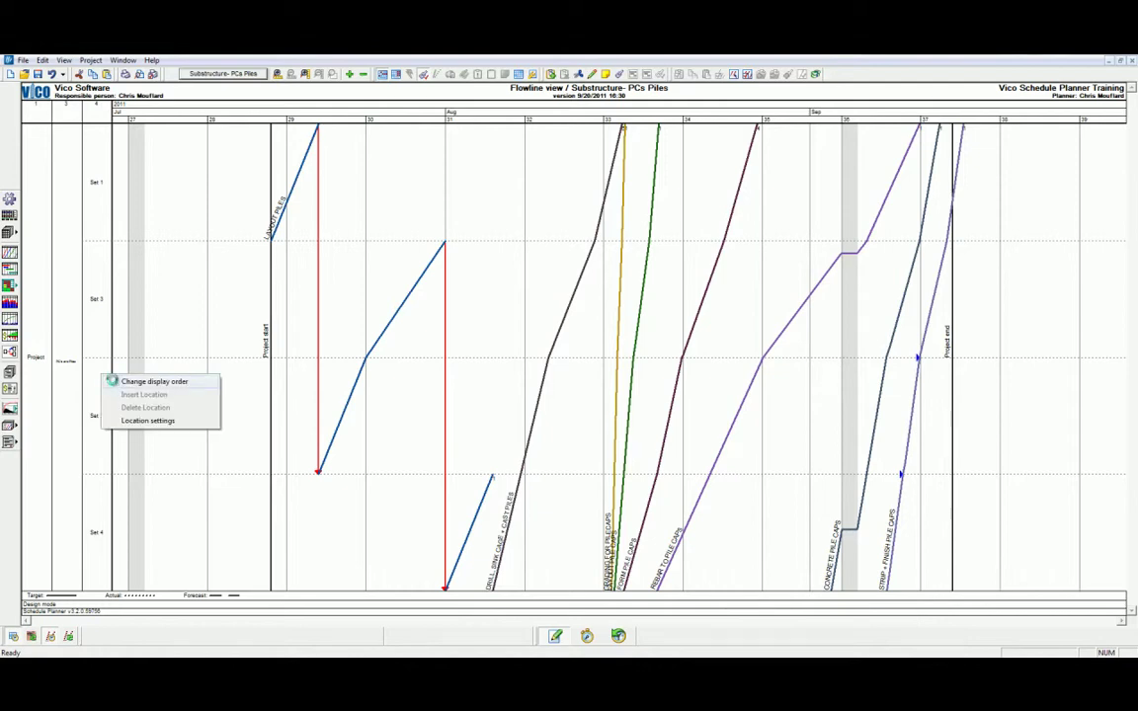
click(110, 381)
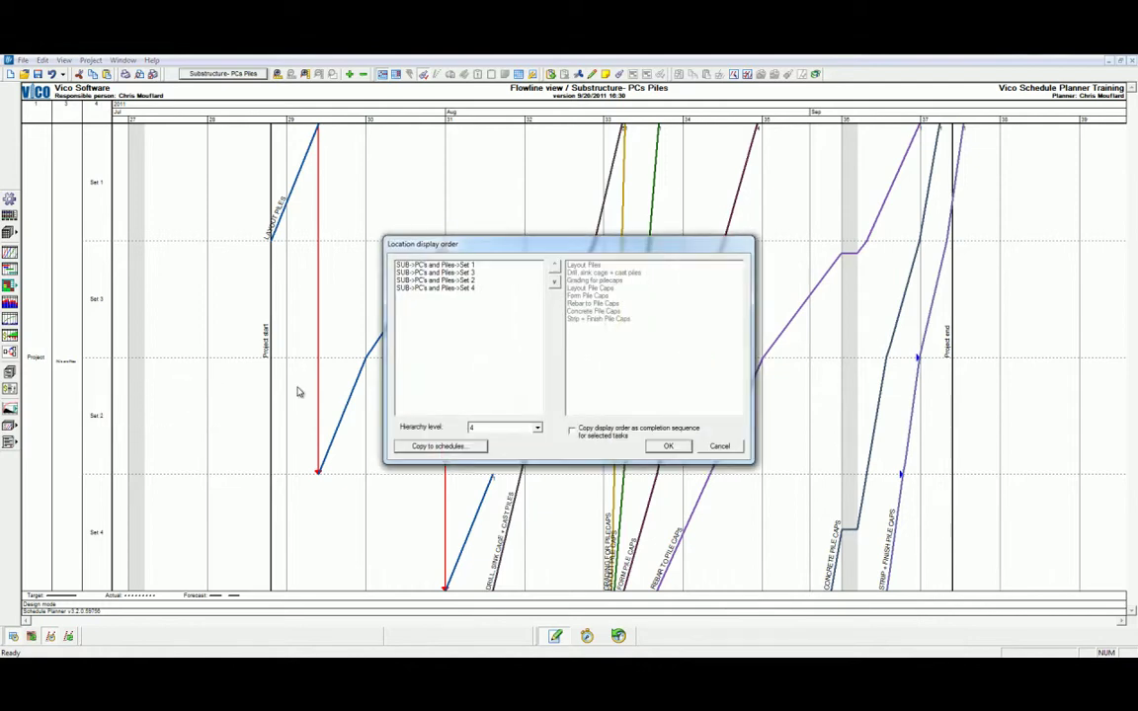
click(504, 281)
drag(504, 285, 481, 273)
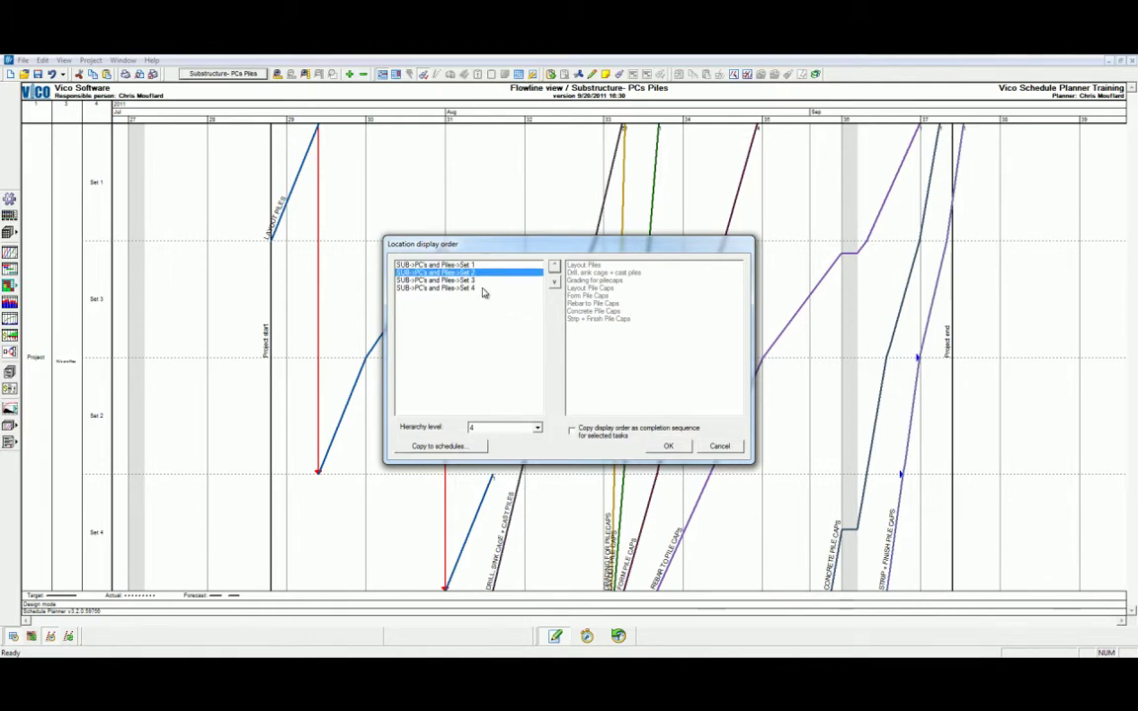
click(533, 287)
click(554, 266)
click(554, 267)
click(554, 266)
- Move Set 3 directly below Set 4 and Set 2 above Set 1, and apply the display order Set 4, 3, 2, 1
click(484, 287)
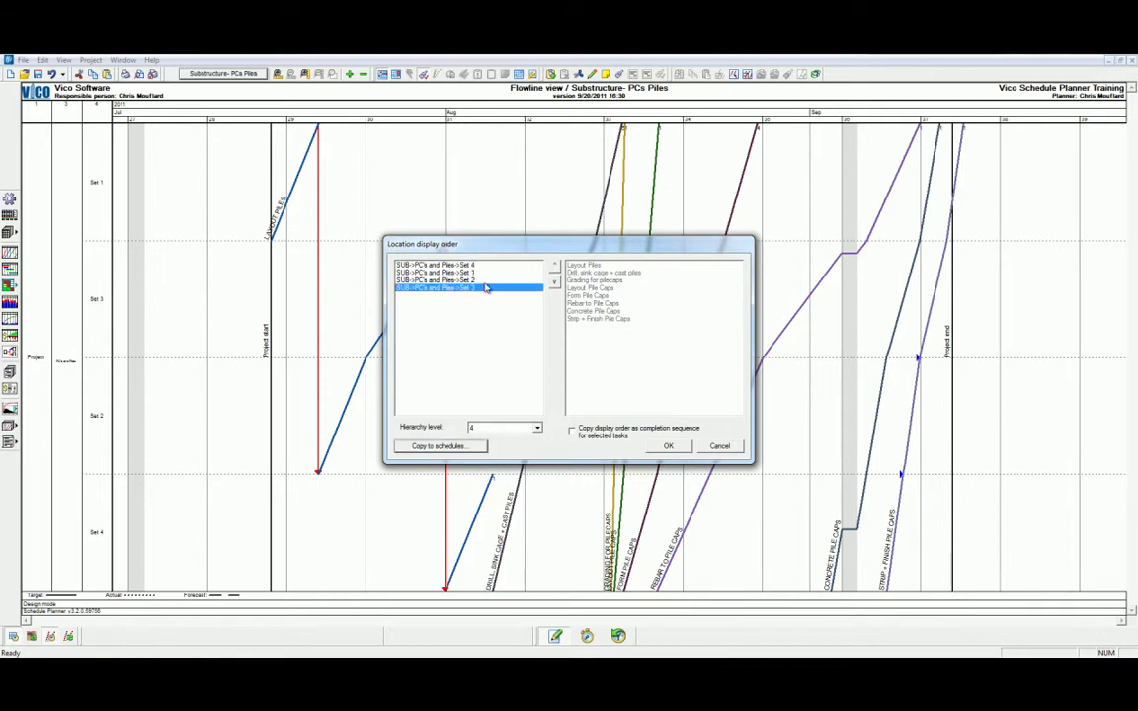
click(554, 266)
click(554, 267)
click(484, 288)
click(554, 266)
click(668, 446)
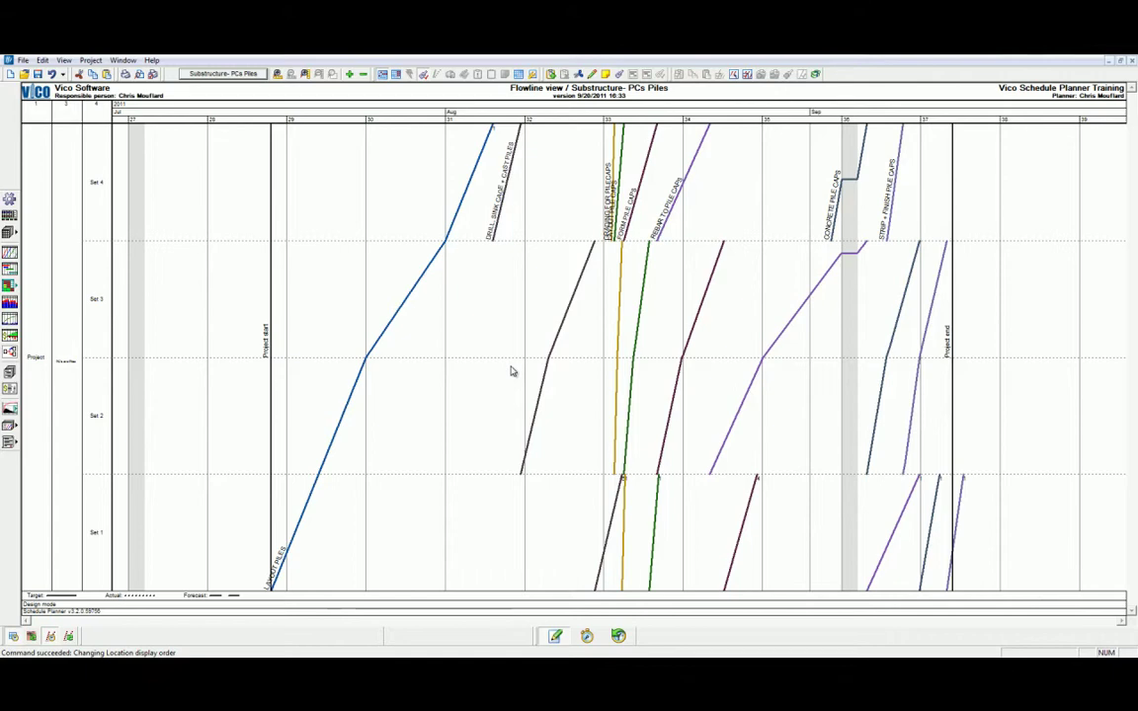
- Copy the location display order as the completion sequence for all tasks from Layout Piles to Strip + Finish Pile Caps
right_click(95, 332)
click(128, 340)
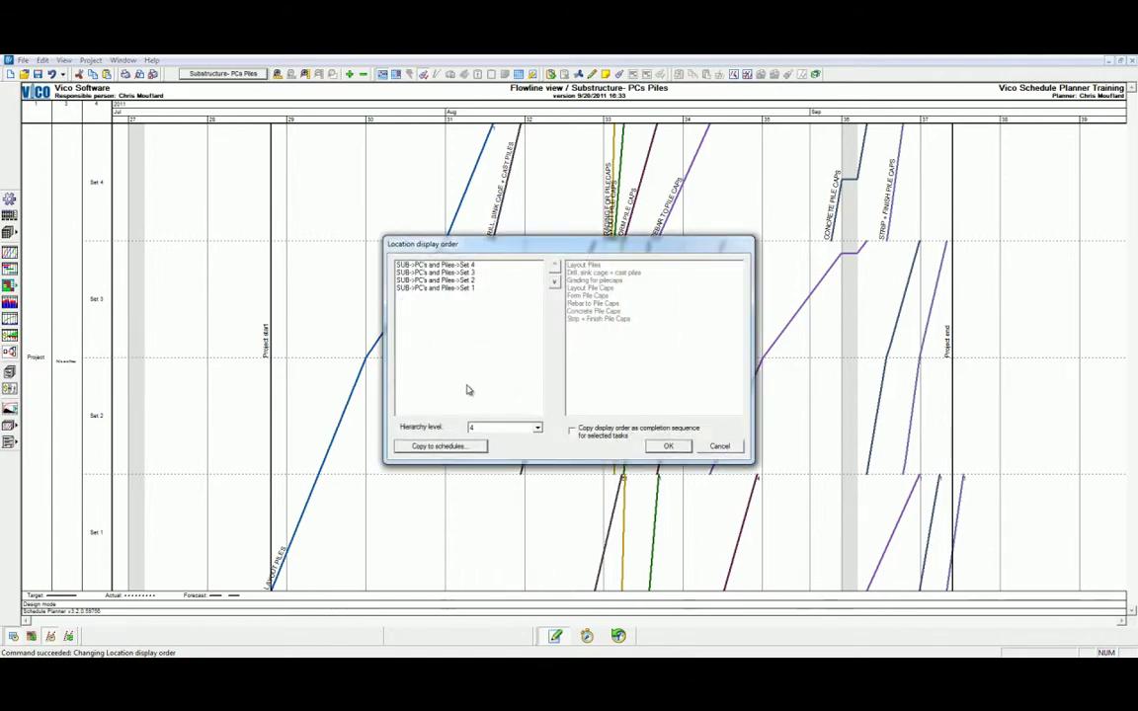
click(572, 431)
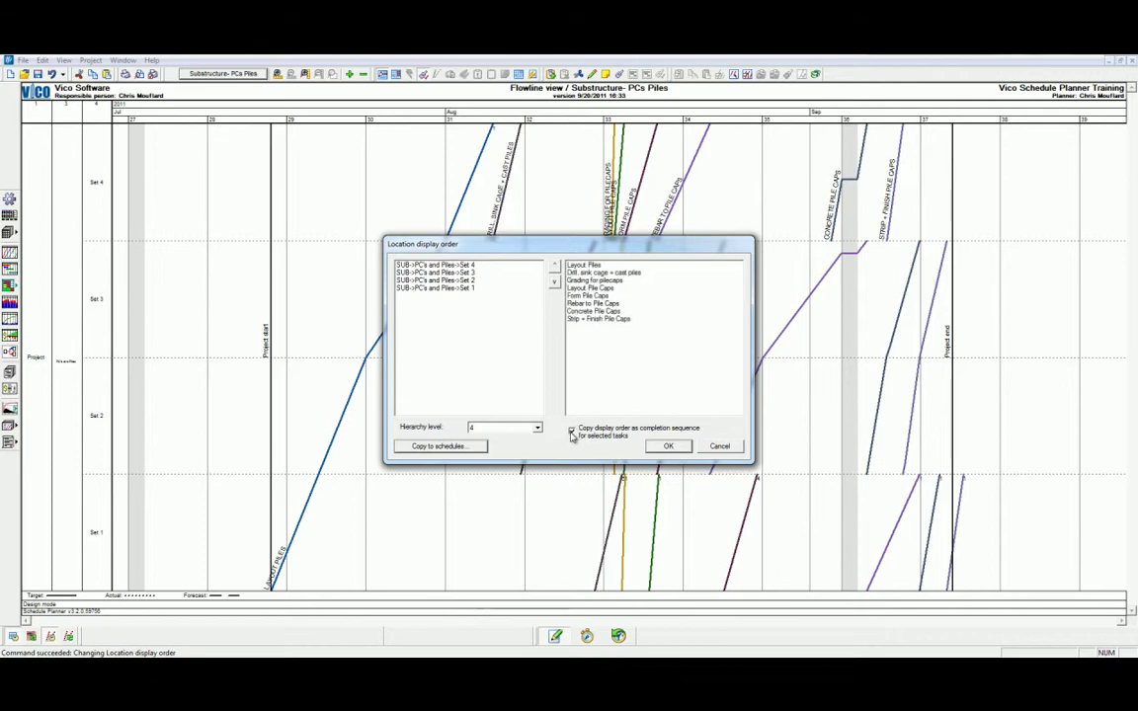
drag(602, 265, 609, 322)
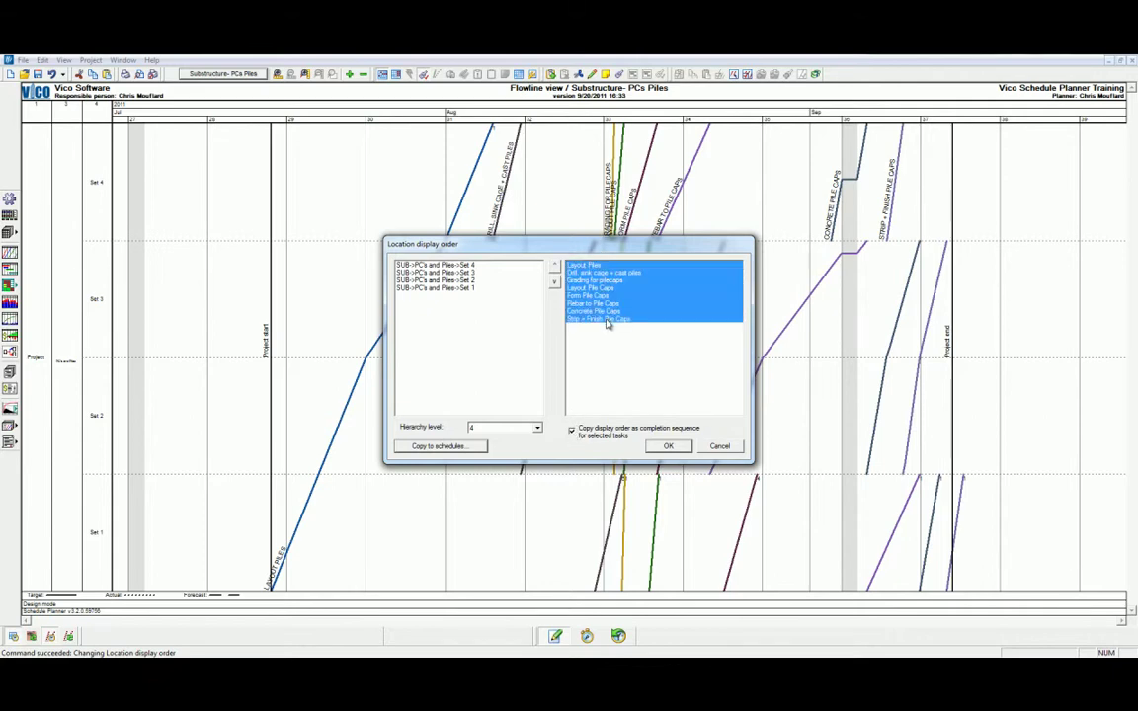
click(660, 445)
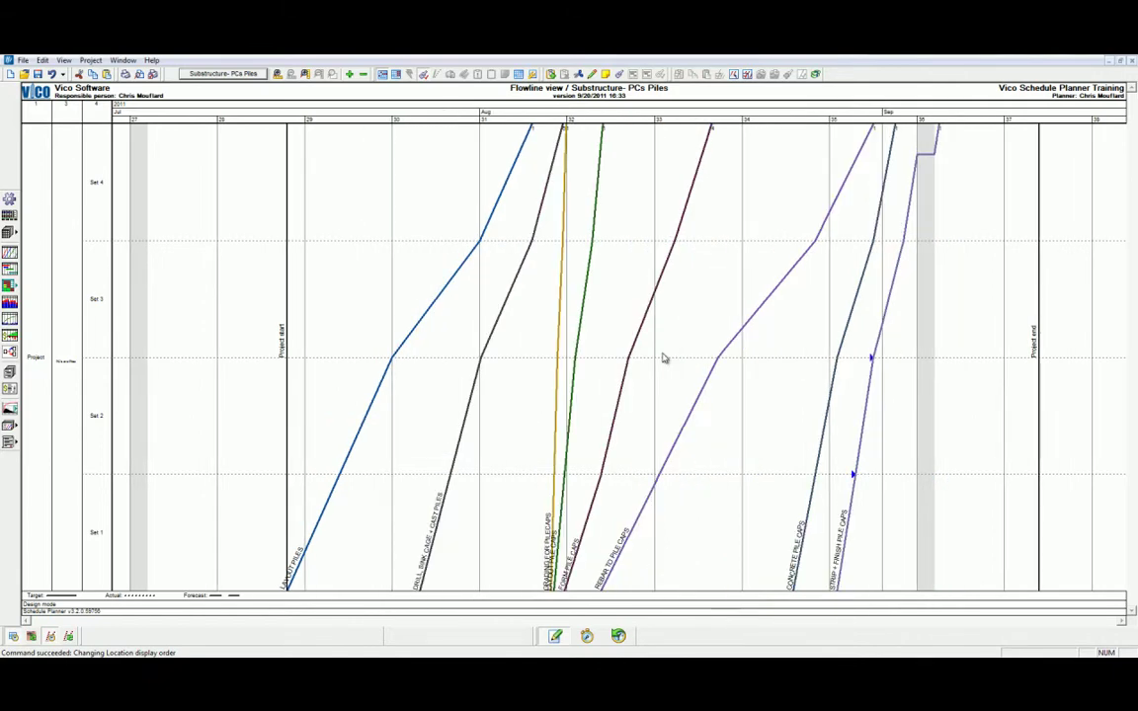